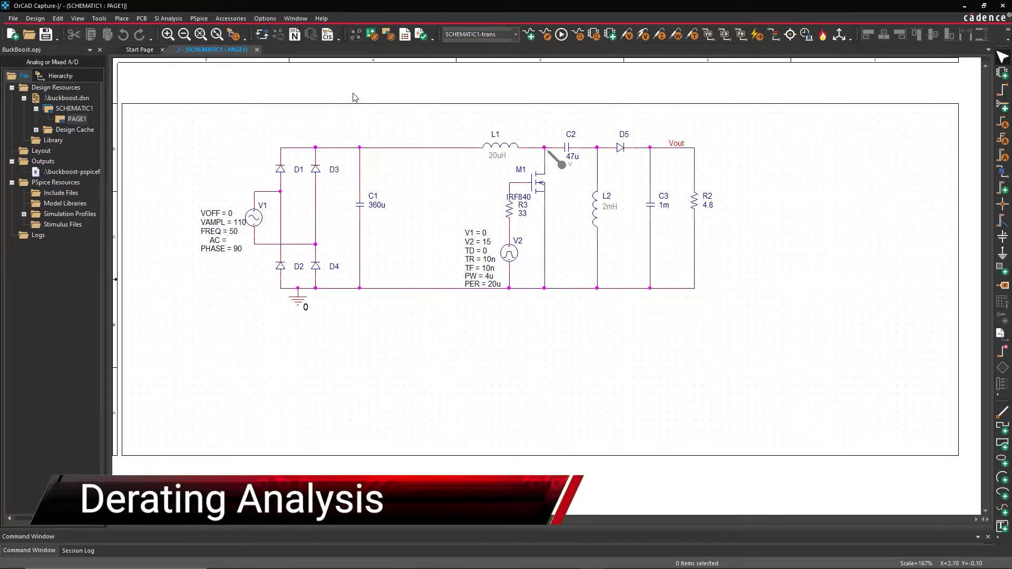
Show the PSpice menu's Advanced Analysis submenu for the buck-boost schematic
click(199, 18)
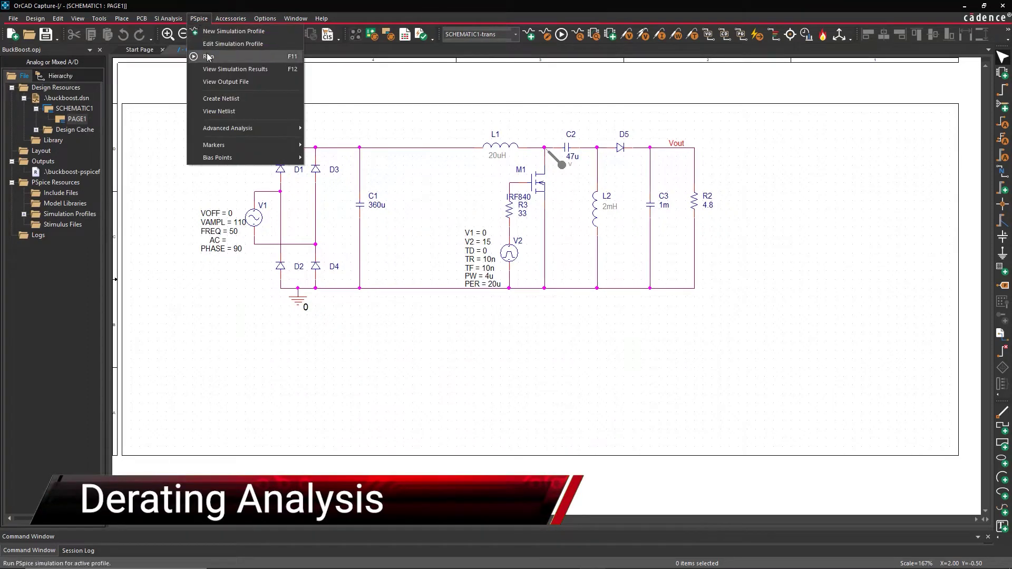
mouse_move(228, 128)
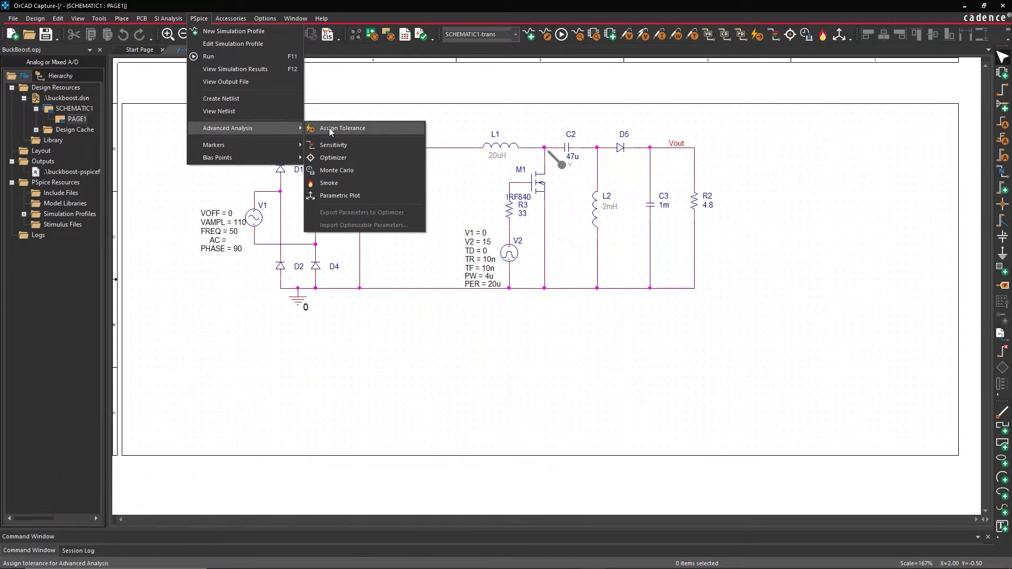
Assign global negative tolerances of 5% to resistors and 20% to inductors, include capacitors, and accept
click(333, 129)
click(360, 205)
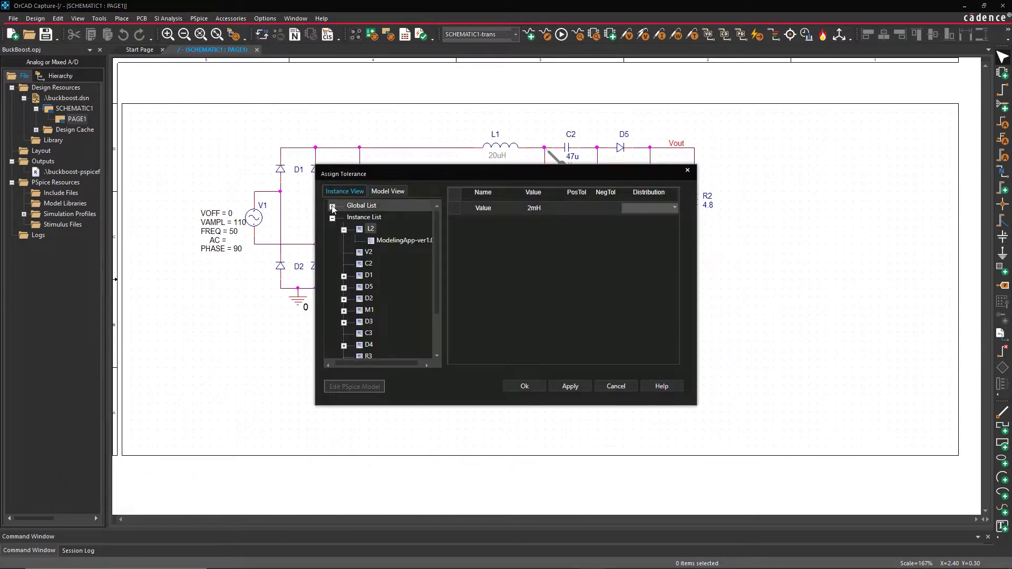
click(366, 217)
click(393, 230)
double_click(605, 208)
text(5)
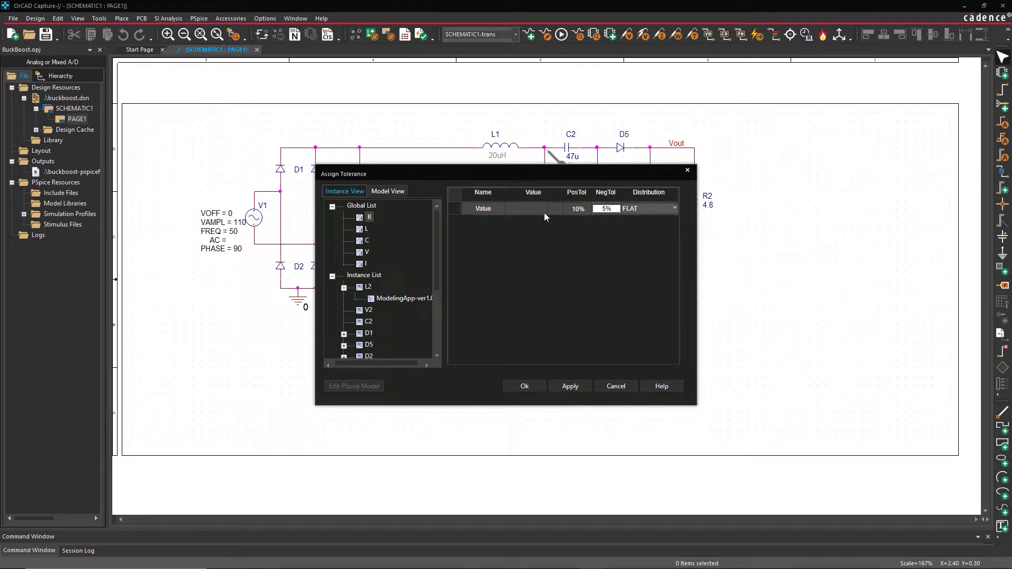
click(366, 228)
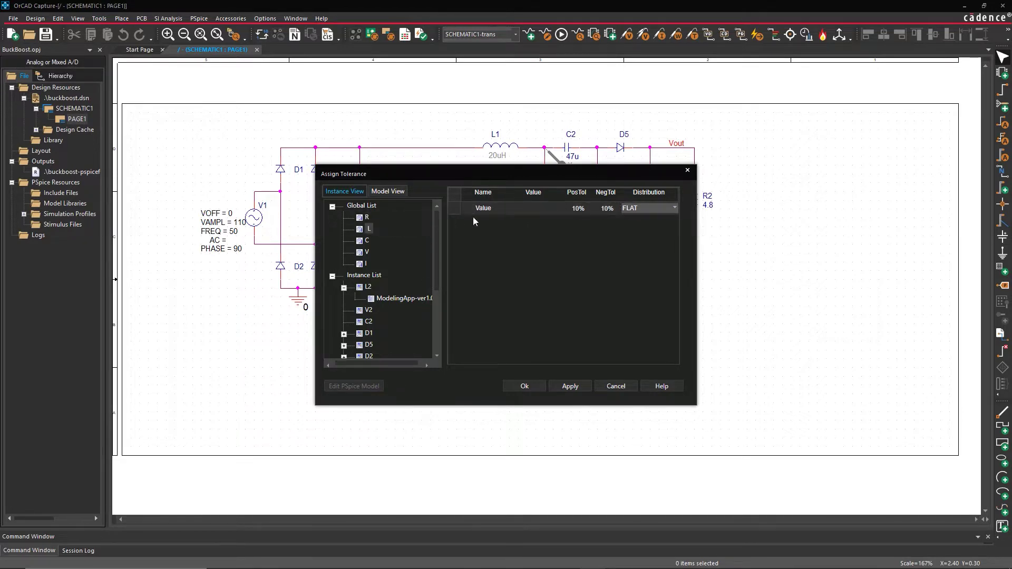
double_click(606, 208)
text(20)
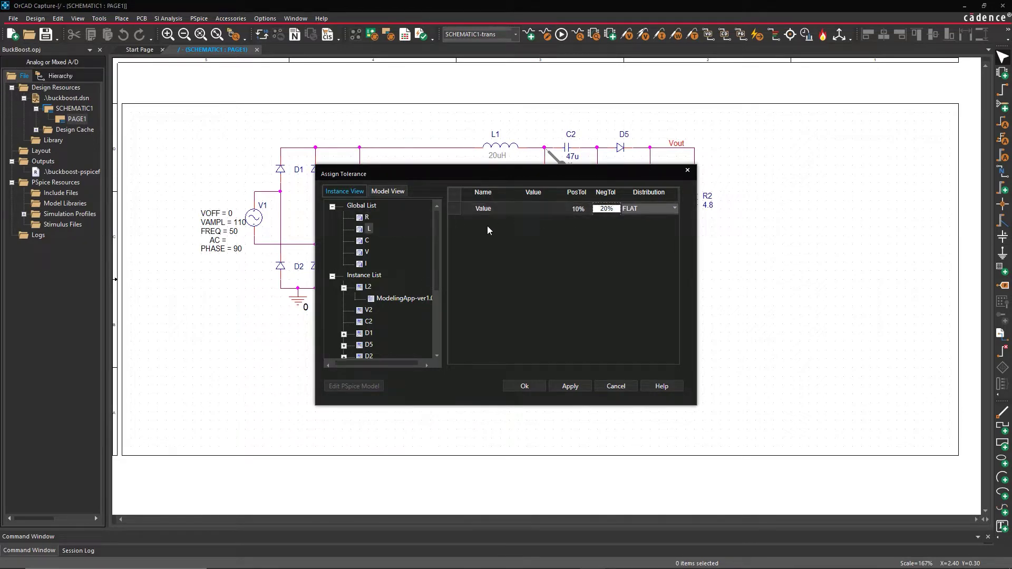
click(369, 240)
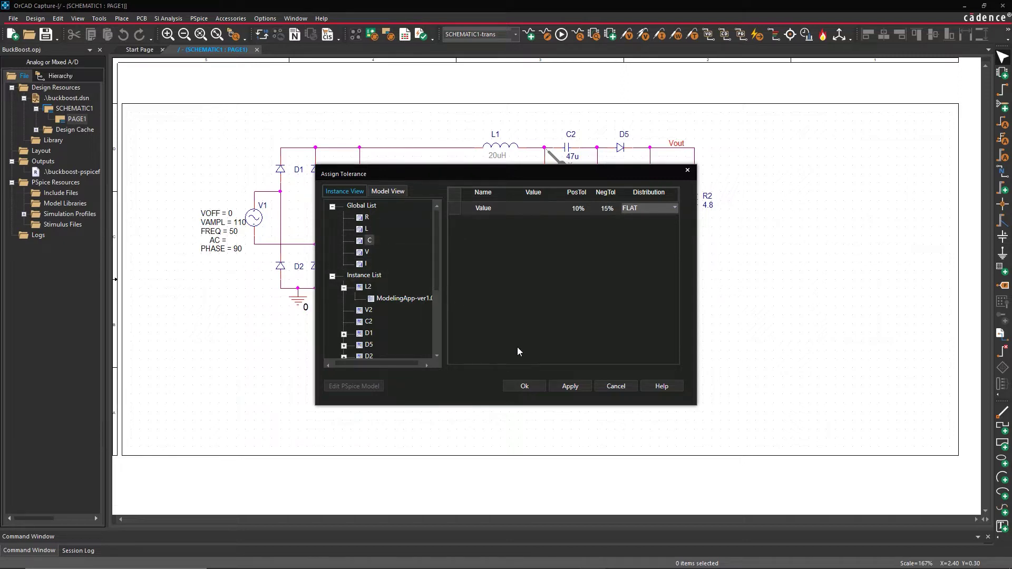
click(523, 386)
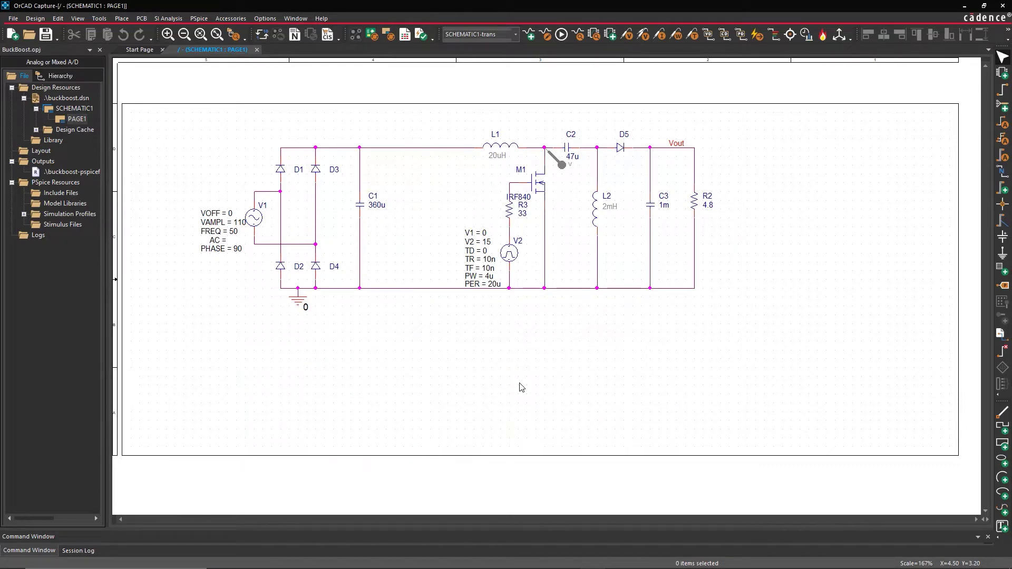
Run the transient simulation, check the PSpice A/D waveforms, then minimize back to Capture
click(563, 34)
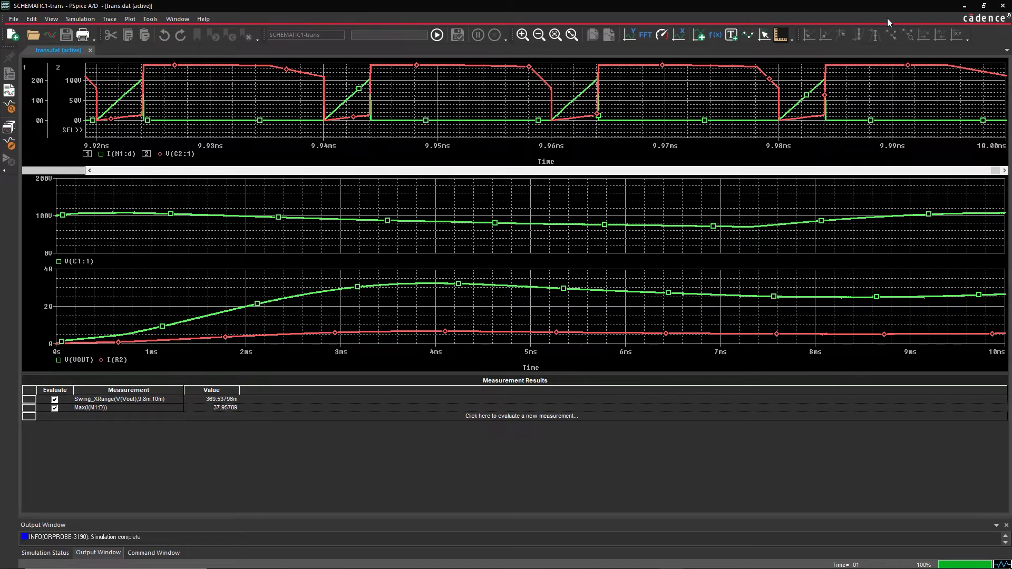
click(969, 6)
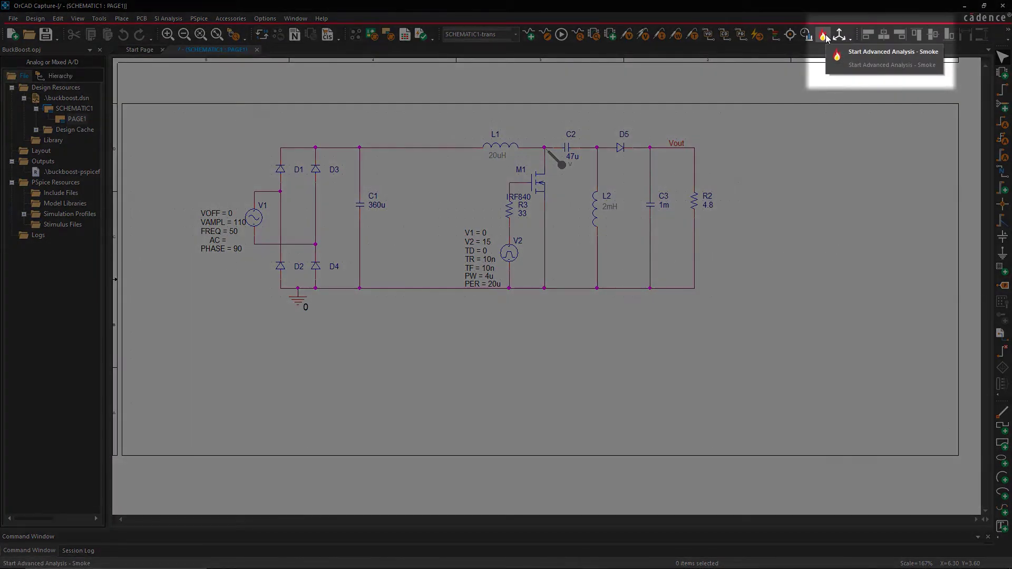
Start the Smoke advanced analysis on the transient profile from the Capture toolbar
click(826, 36)
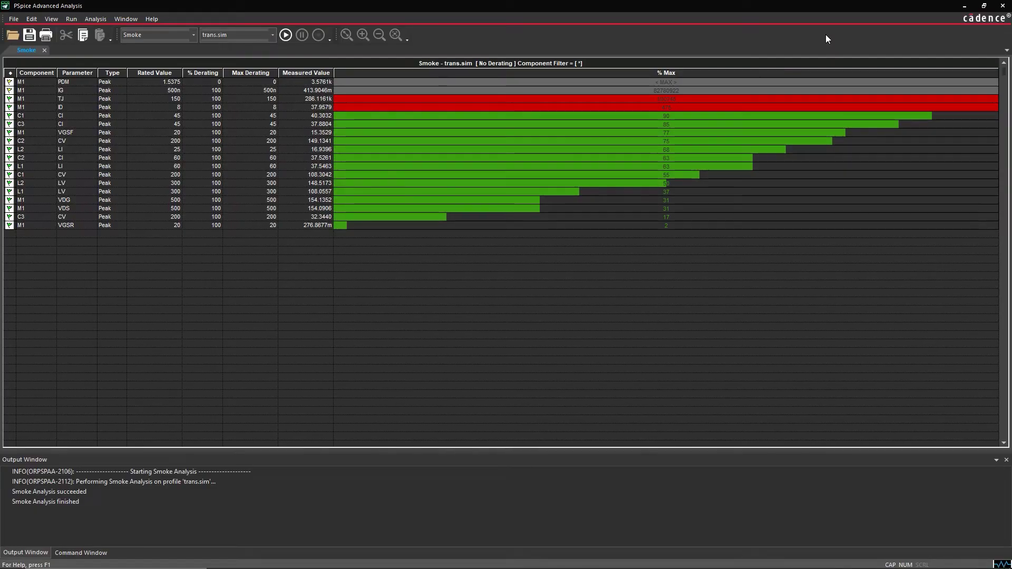
Hide invalid-value rows in the Smoke table and locate M1's drain-current row in the design
right_click(679, 90)
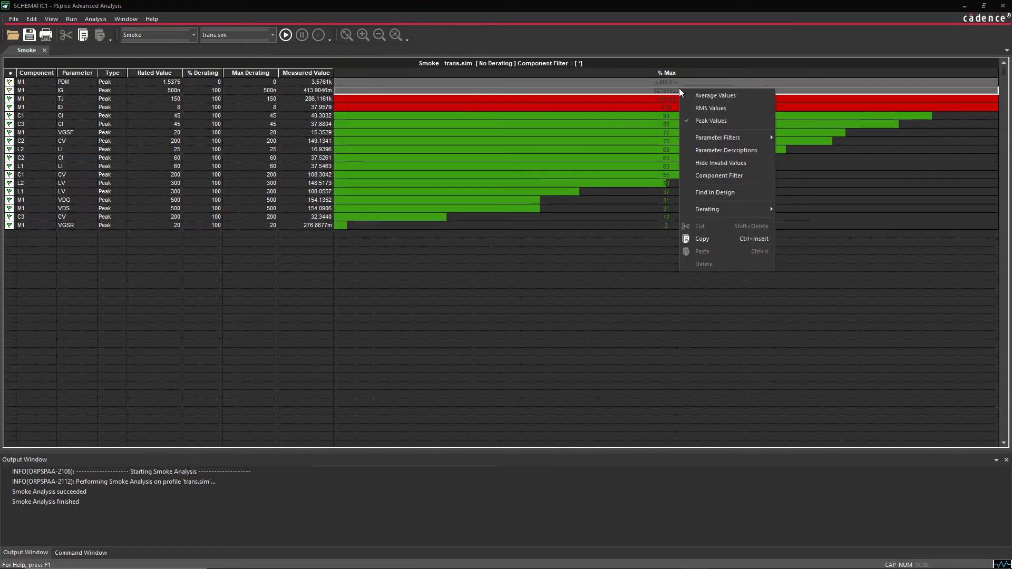
click(704, 163)
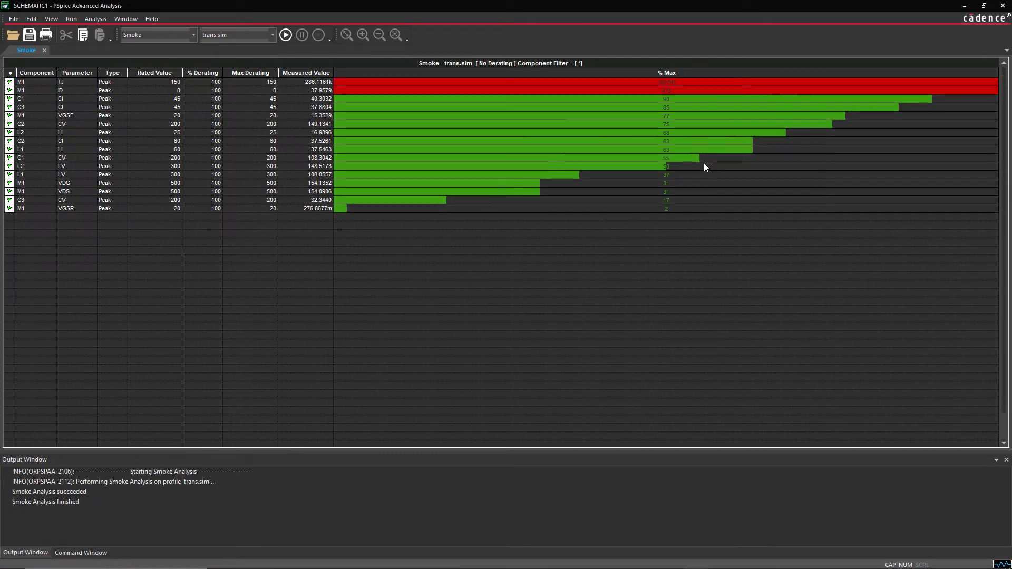
right_click(627, 88)
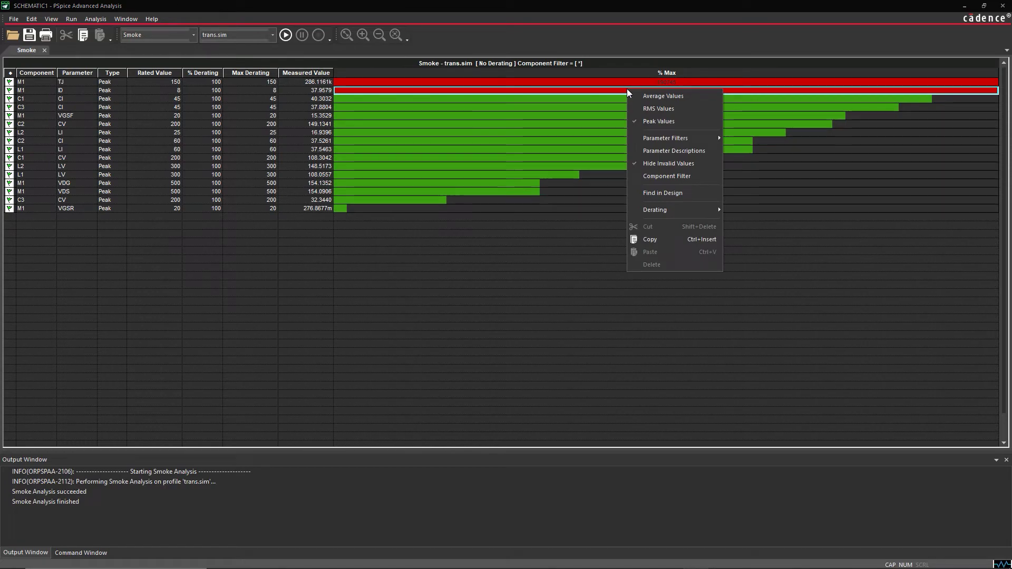
click(646, 191)
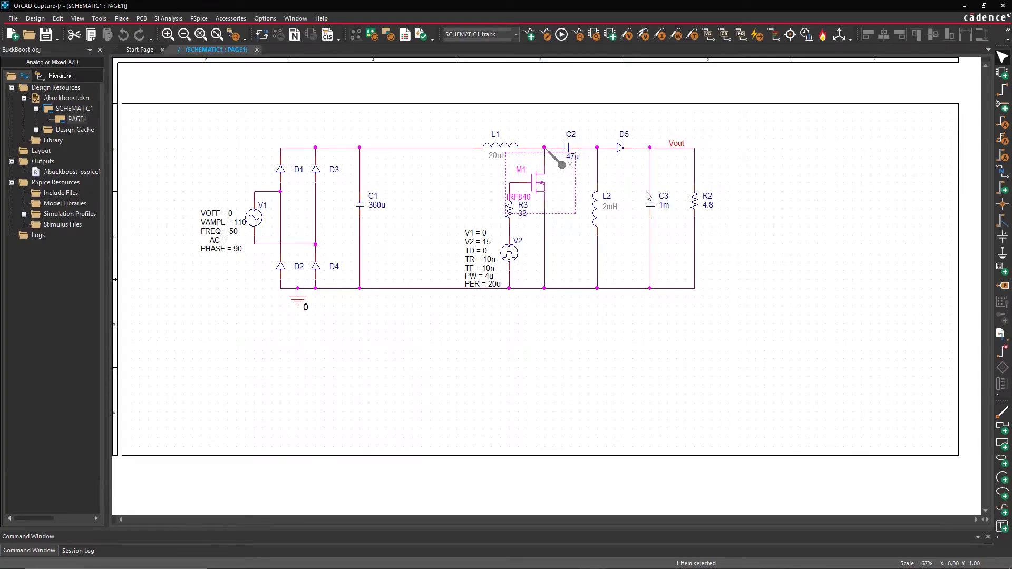
Place an IRFBA90N20D MOSFET, labelled M2, from the PSpice part search at M1's position
click(121, 18)
mouse_move(155, 43)
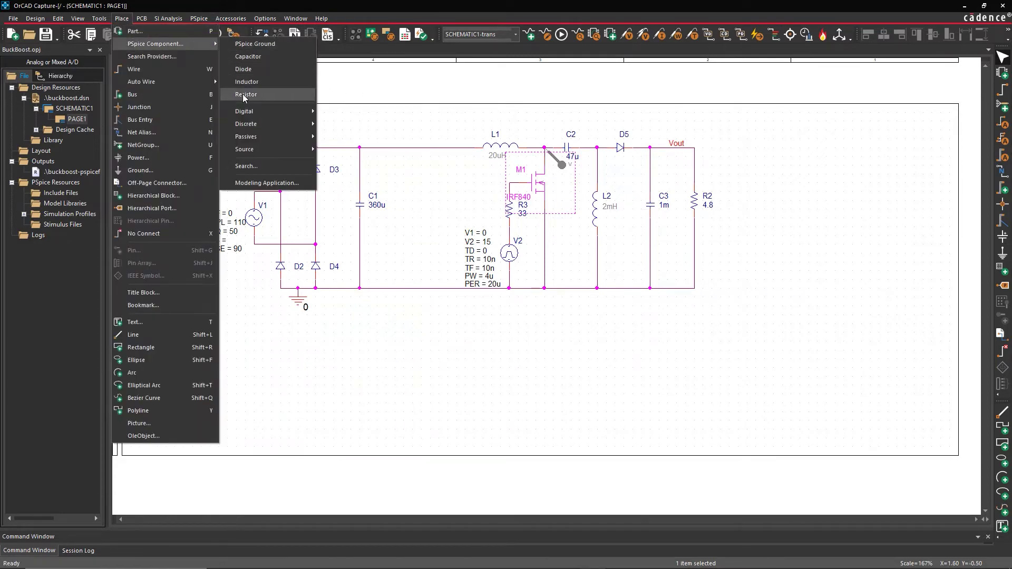
click(245, 166)
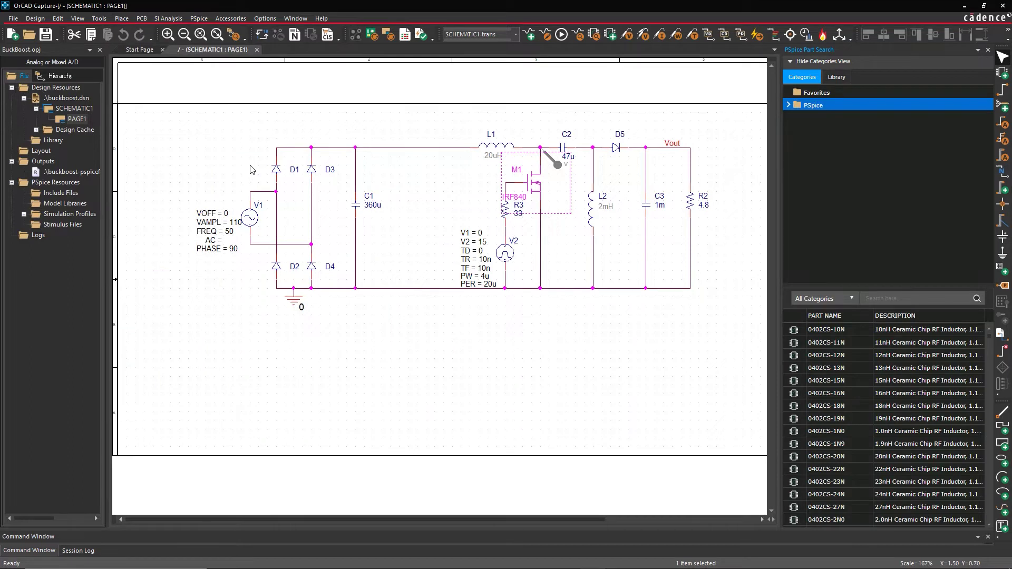
click(545, 230)
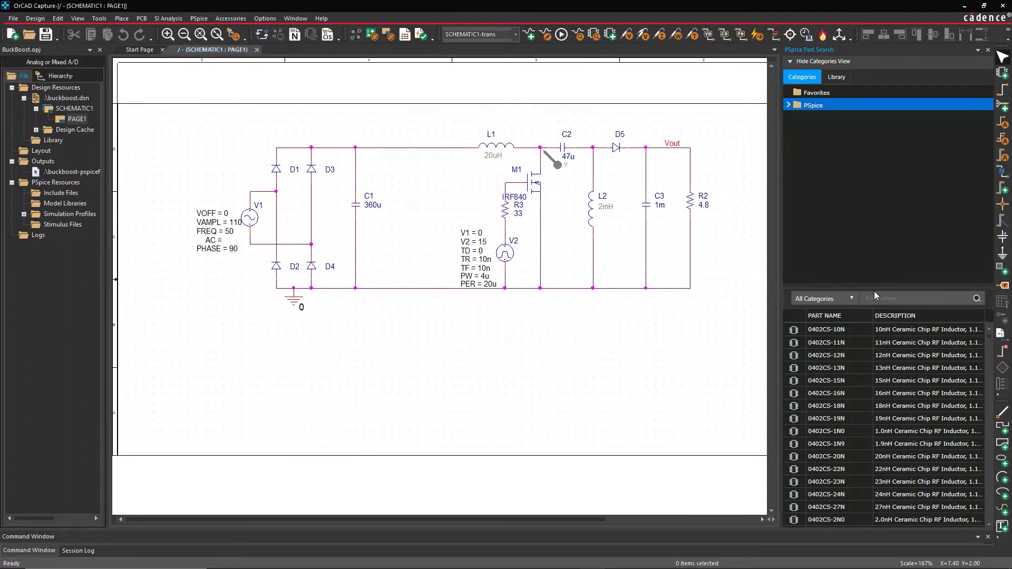
text(IR)
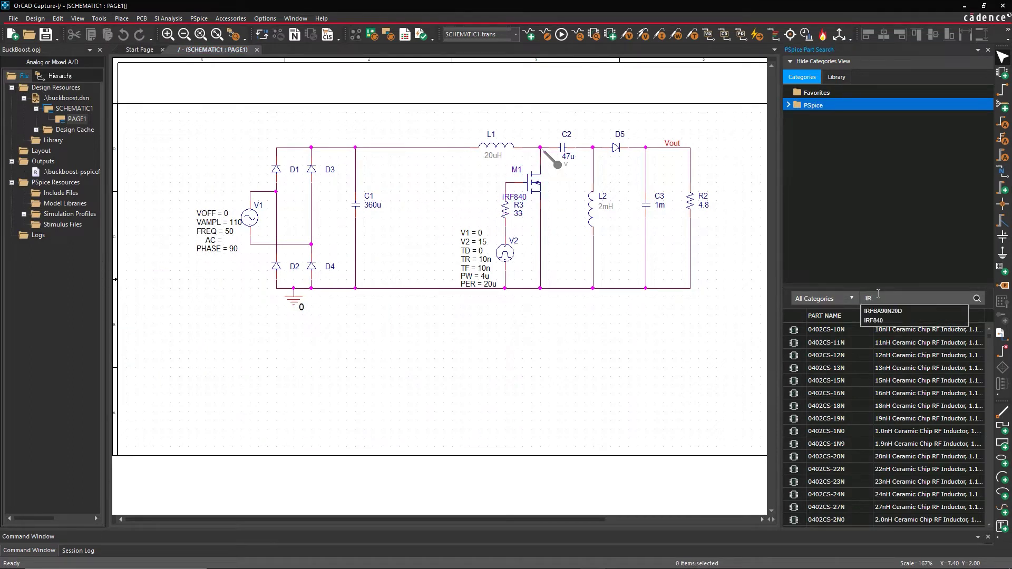
click(882, 310)
click(893, 330)
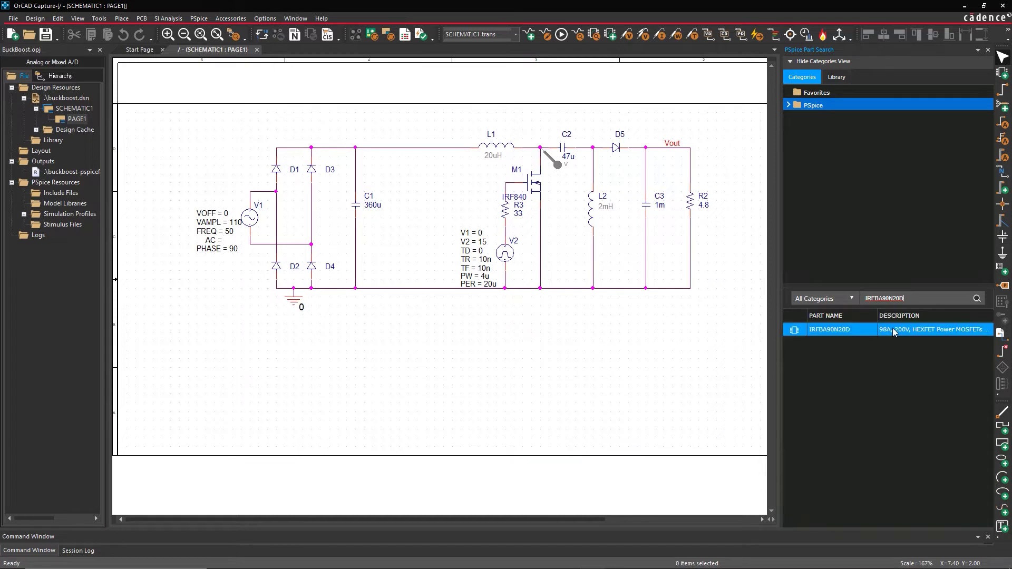
double_click(893, 330)
click(534, 181)
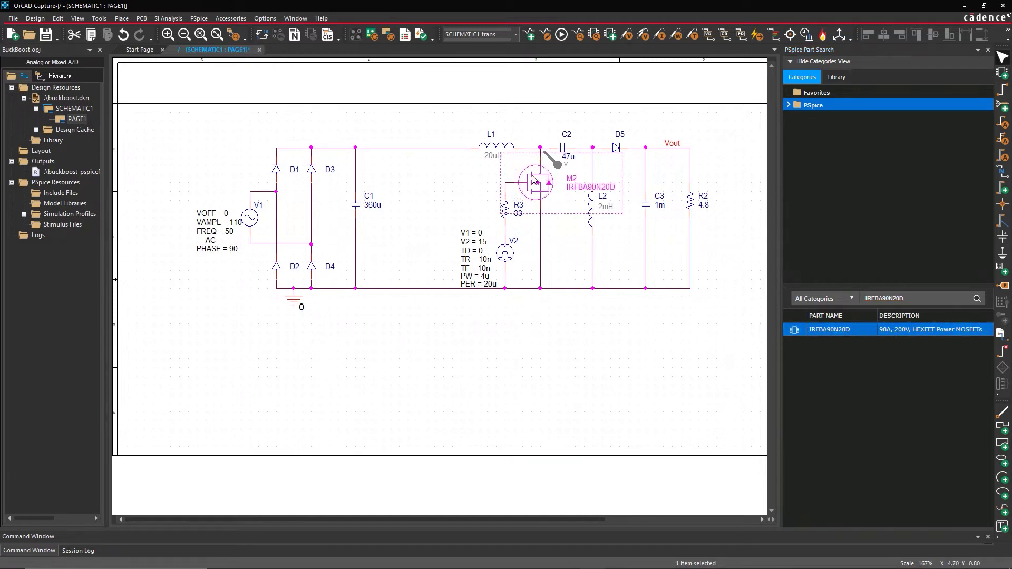
key(Escape)
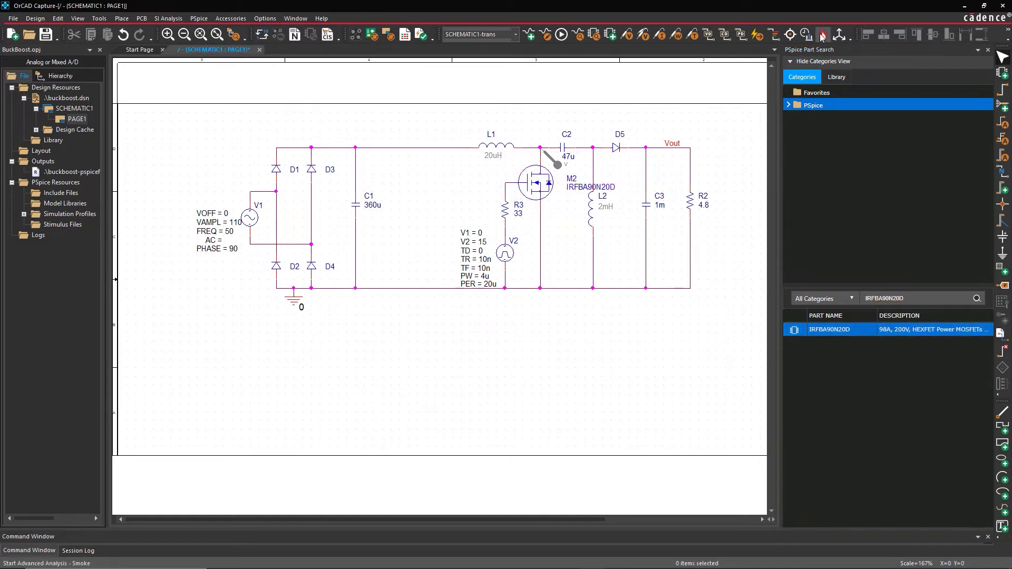
Rerun Smoke with M2 and bring up the Derating options from the % Derating header
click(822, 35)
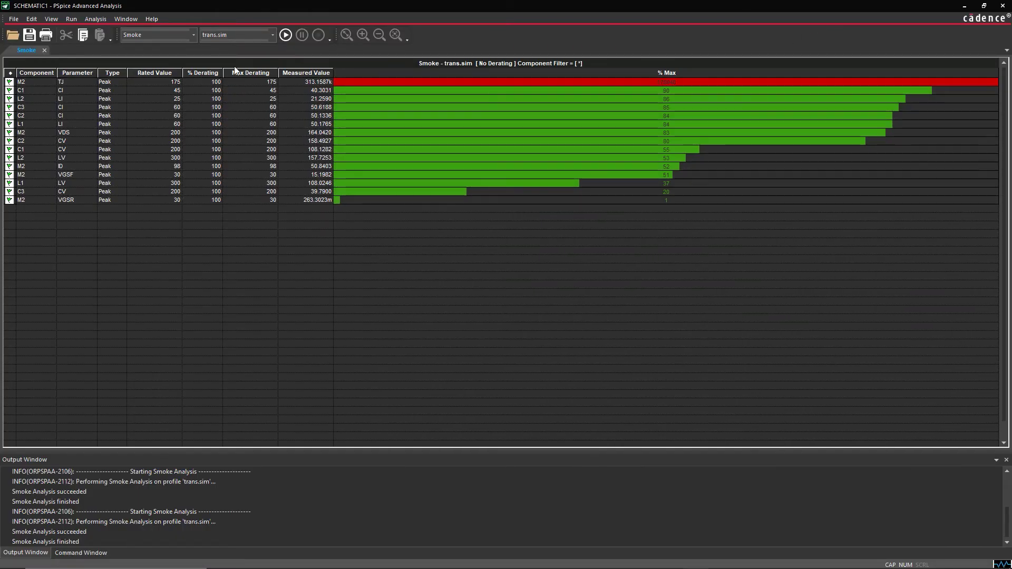
right_click(205, 72)
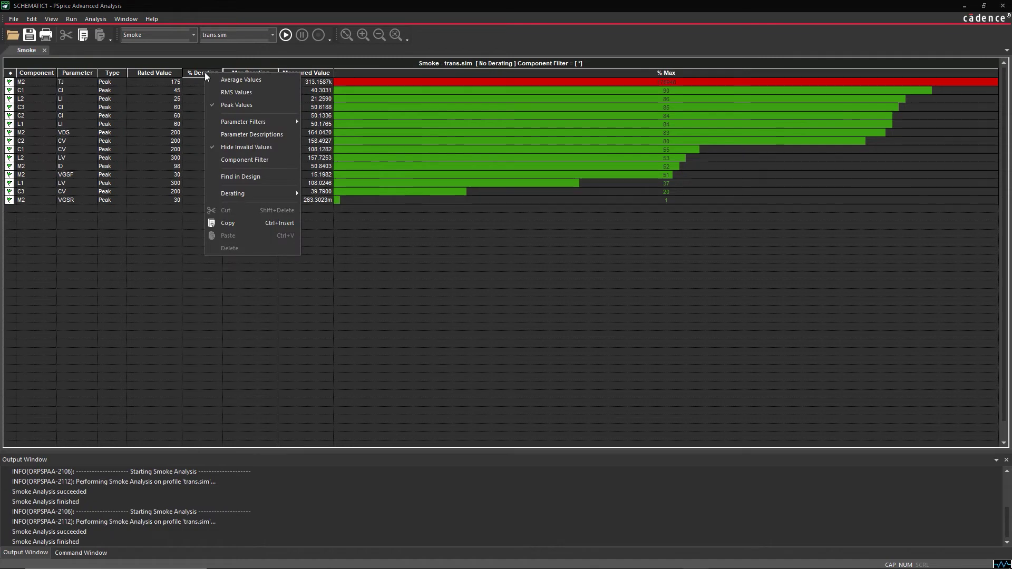
mouse_move(234, 193)
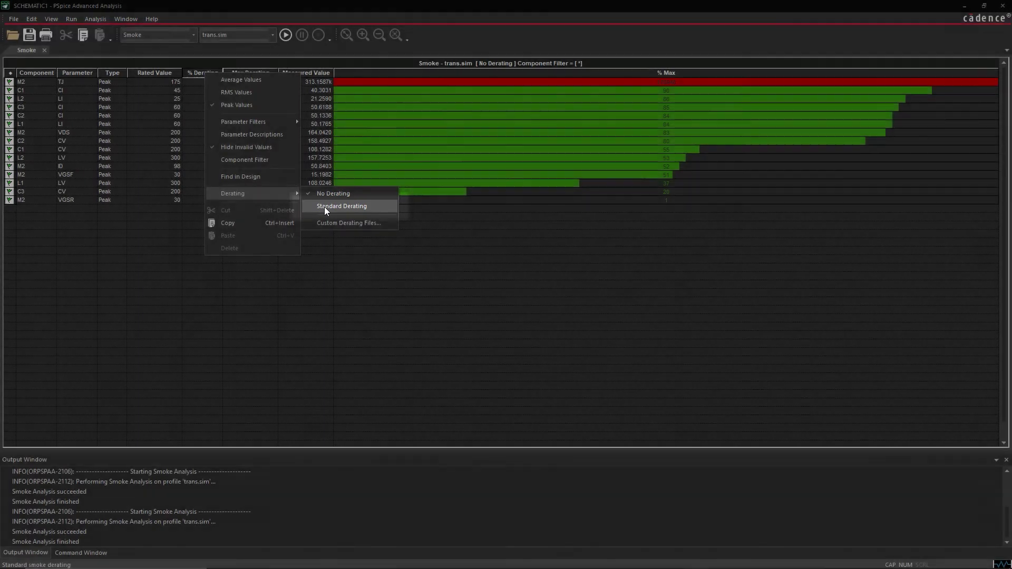
Apply Standard Derating and rerun Smoke to recompute the derated stress bars
click(325, 207)
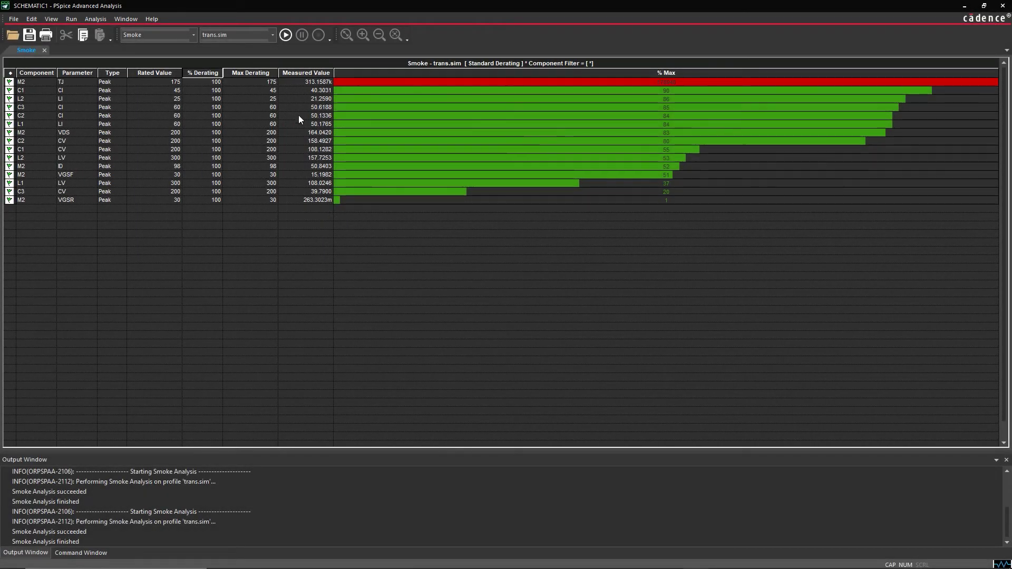
click(286, 35)
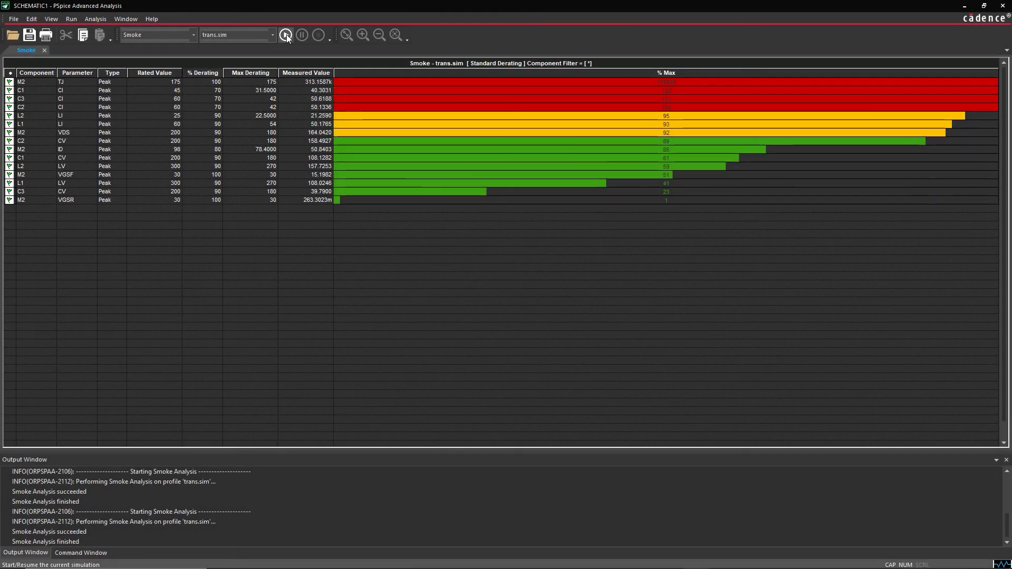